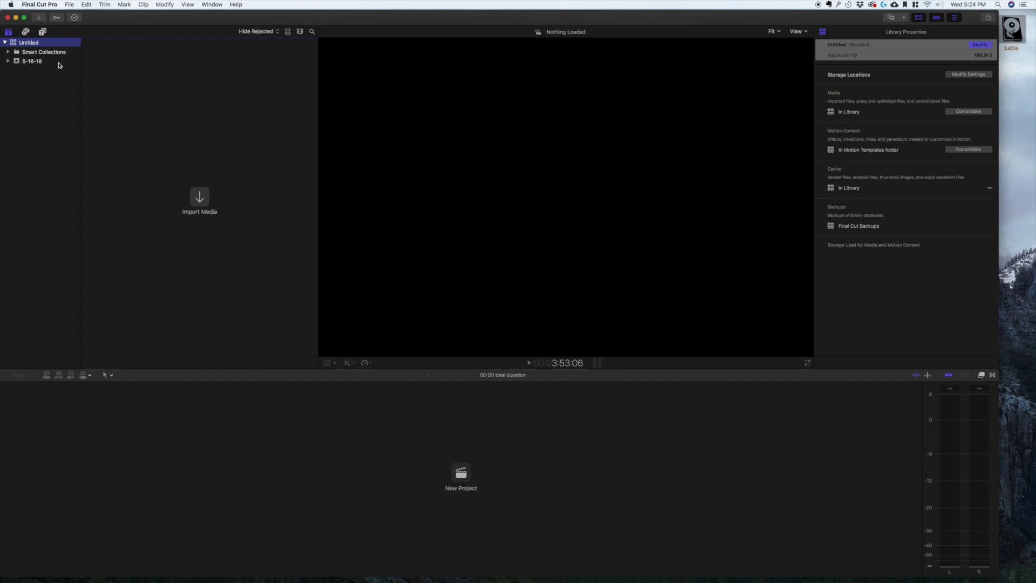
# - Select the Untitled library and close it from the File menu so no library stays open
pyautogui.click(33, 44)
pyautogui.click(69, 4)
pyautogui.click(103, 34)
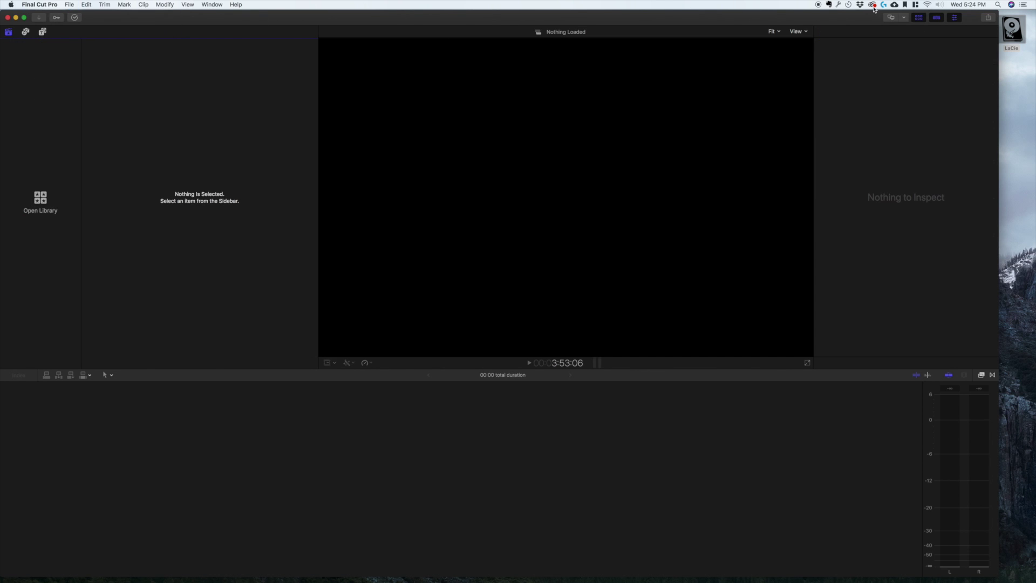
# - Open the LaCie drive, enter the 18-105 Review folder, and launch the 18-105 library
pyautogui.doubleClick(1012, 31)
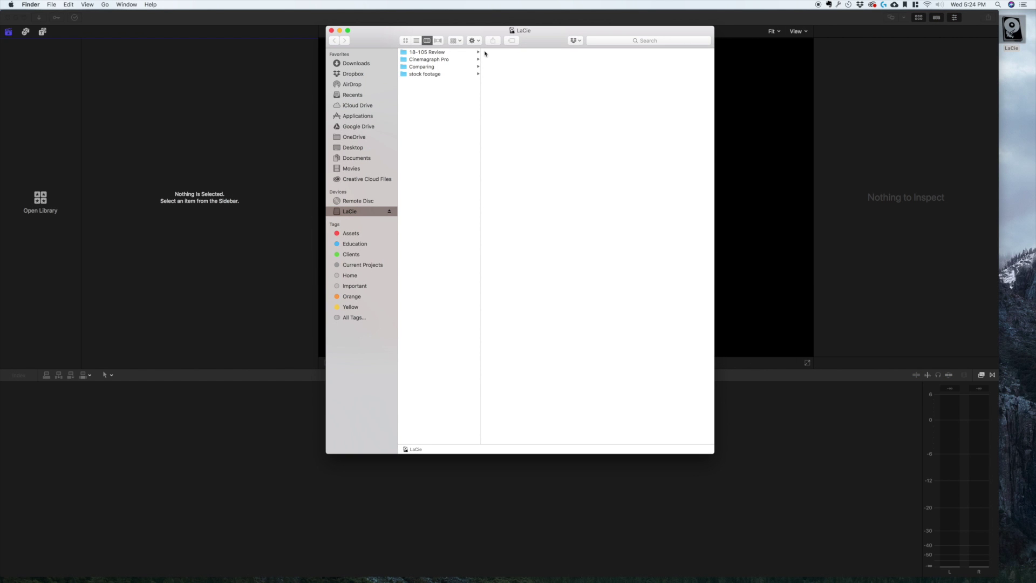
pyautogui.moveTo(435, 117); pyautogui.dragTo(426, 54)
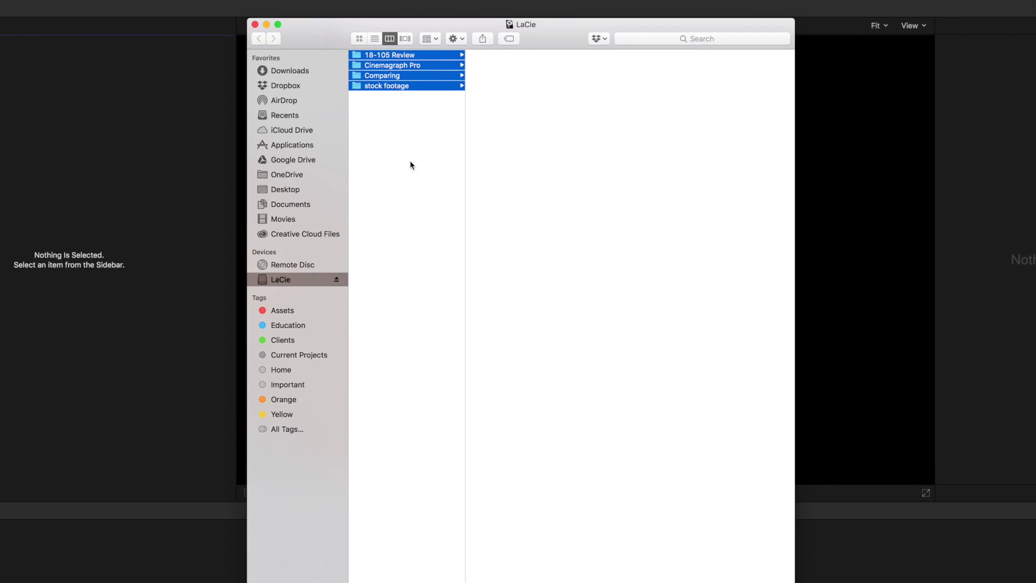
pyautogui.click(443, 101)
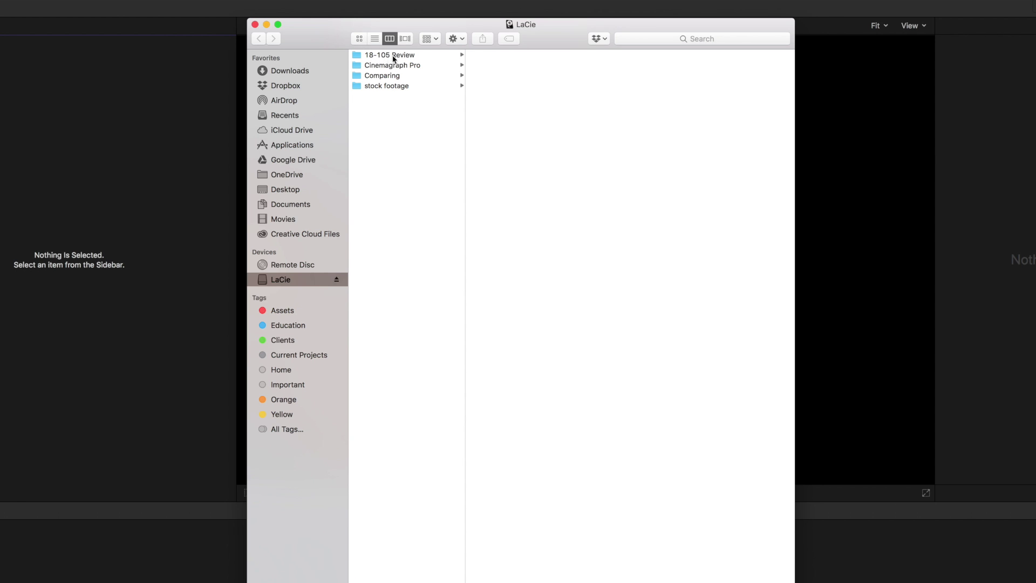
pyautogui.click(399, 56)
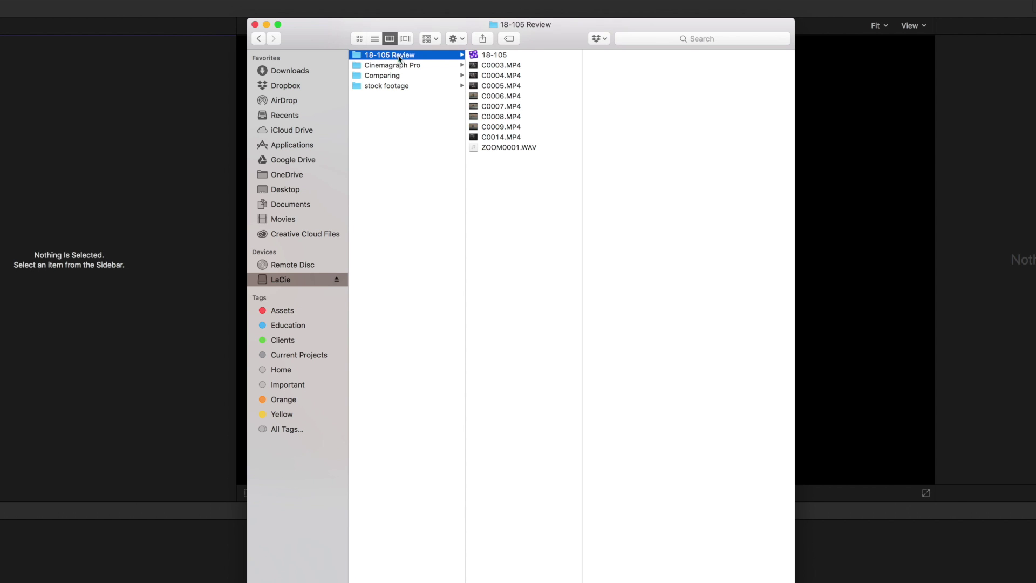
pyautogui.doubleClick(506, 56)
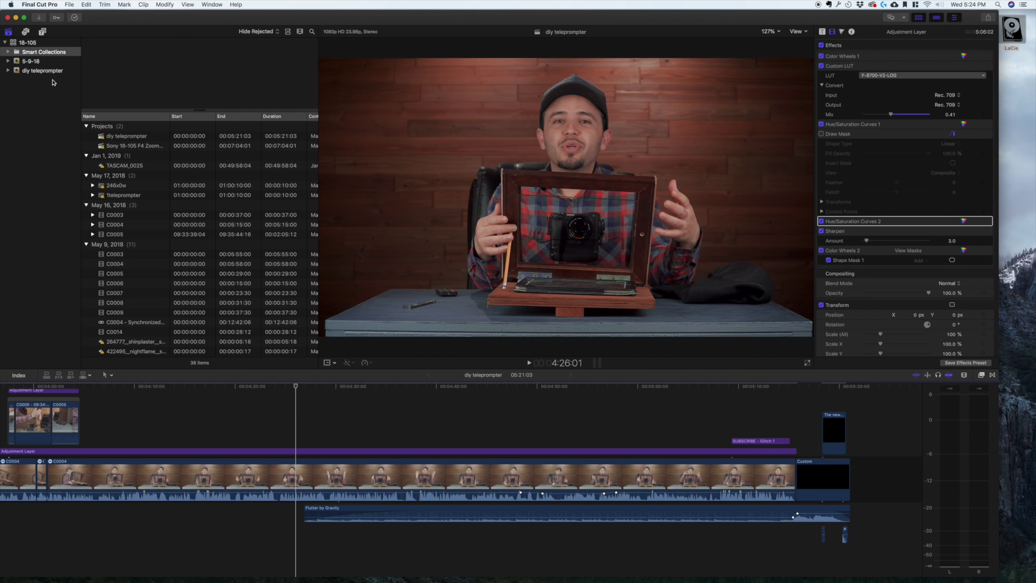
# - Open the Sony 18-105 F4 Zoom Lens project and skim through its footage
pyautogui.click(36, 44)
pyautogui.doubleClick(137, 146)
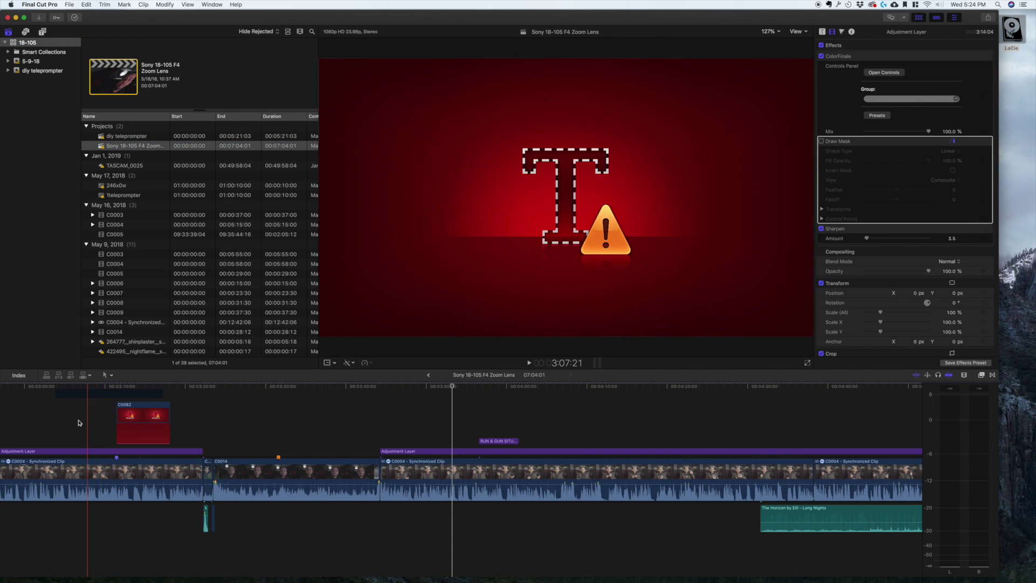
pyautogui.scroll(3, 134, 448)
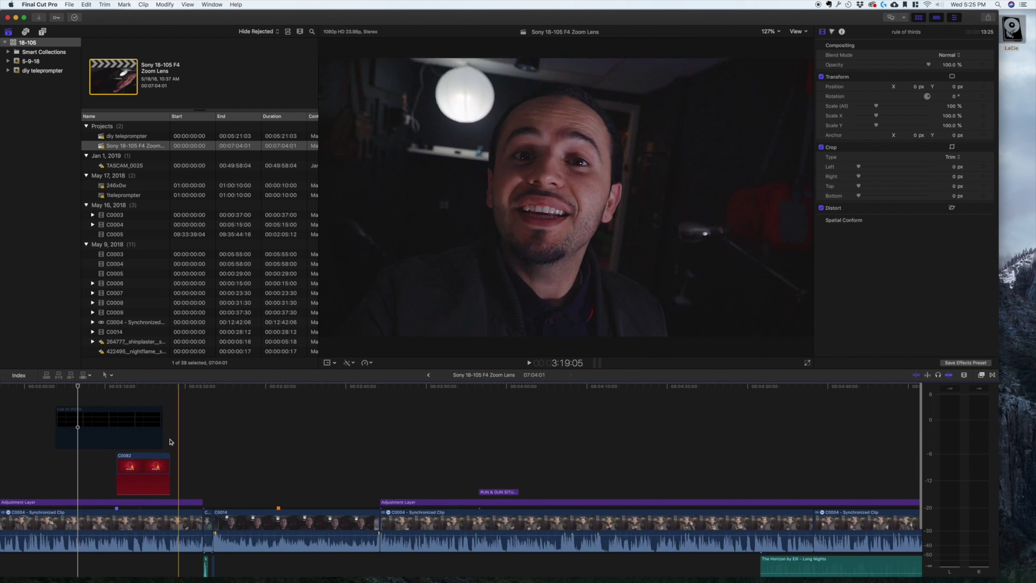
pyautogui.click(34, 434)
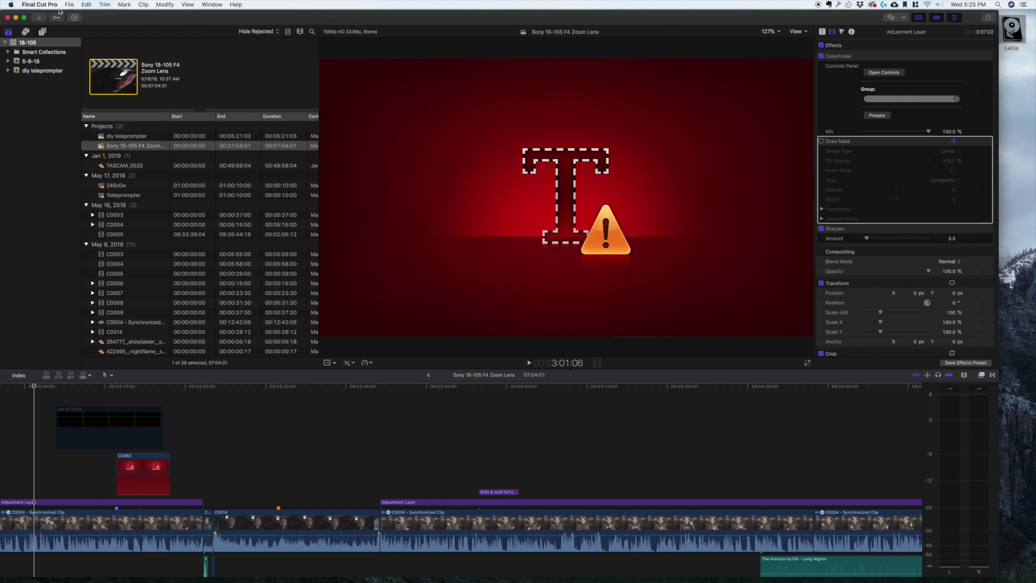
# - Reveal the 18-105 library file in Finder from the library's context menu
pyautogui.click(30, 43)
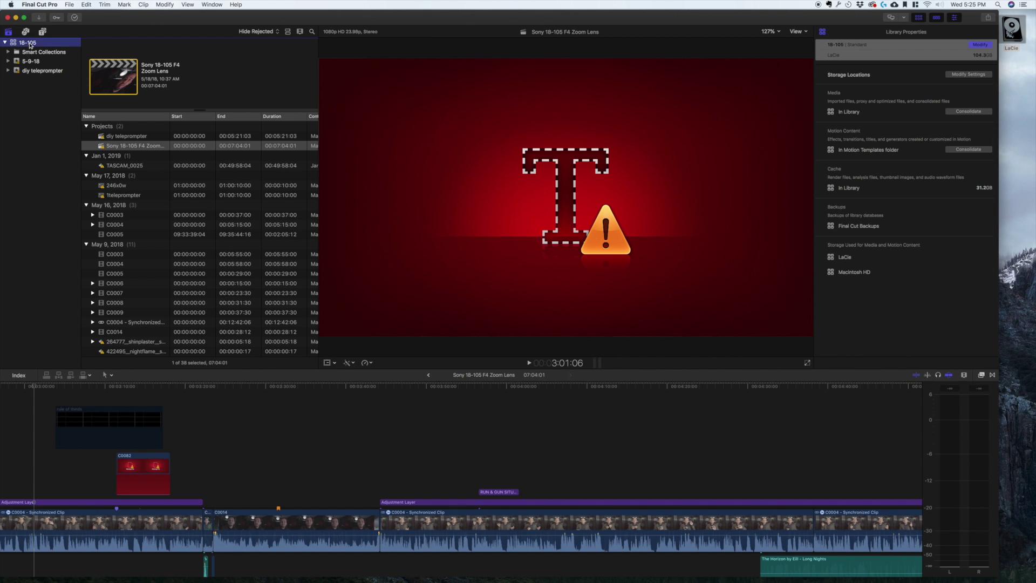
pyautogui.rightClick(30, 43)
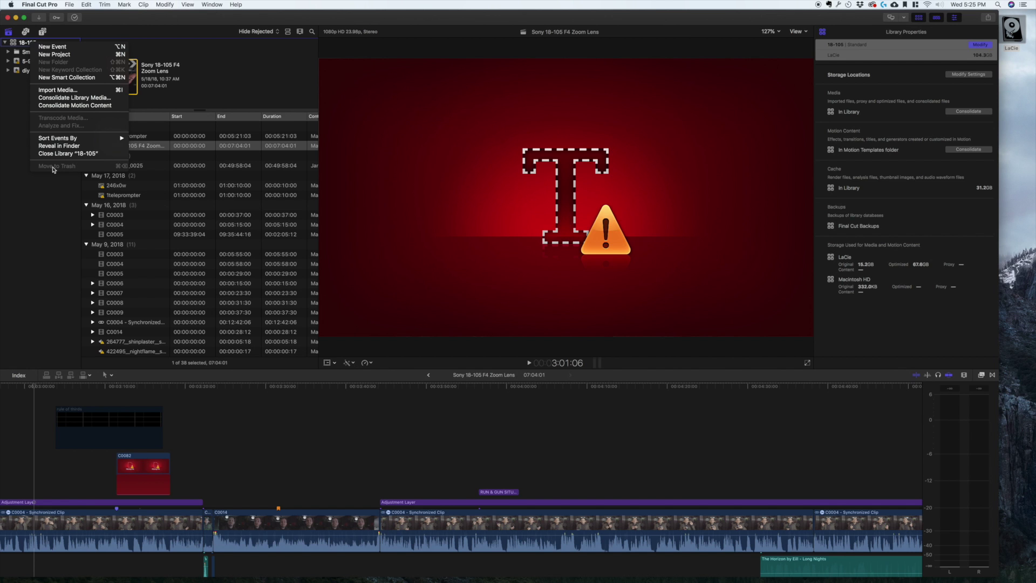
pyautogui.click(22, 93)
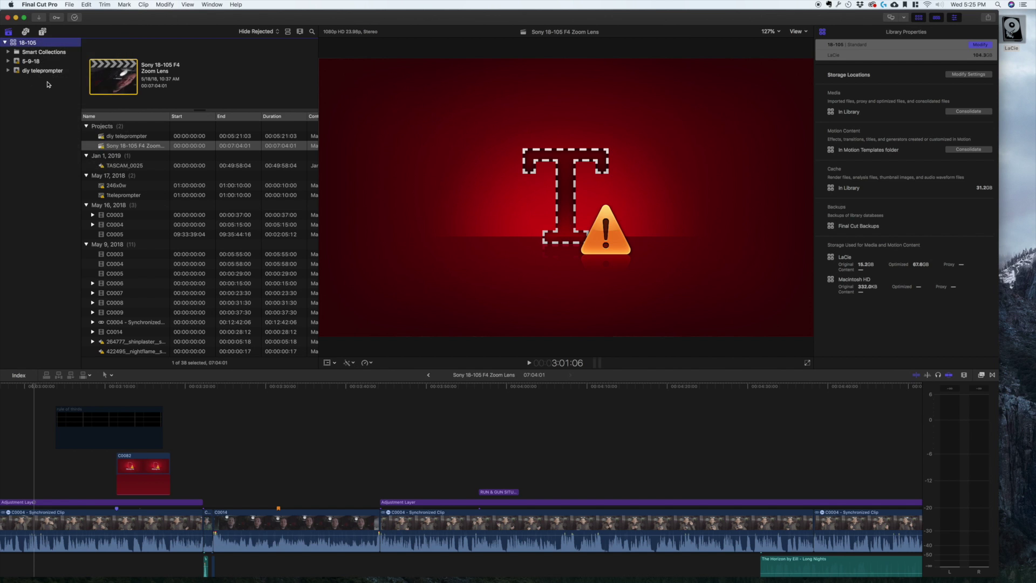
pyautogui.rightClick(31, 41)
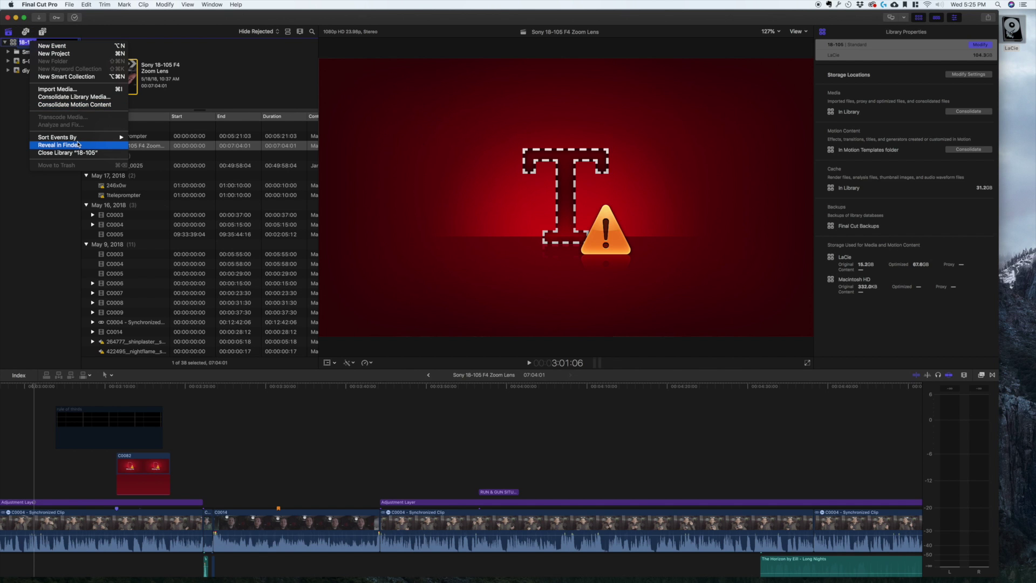
pyautogui.click(56, 38)
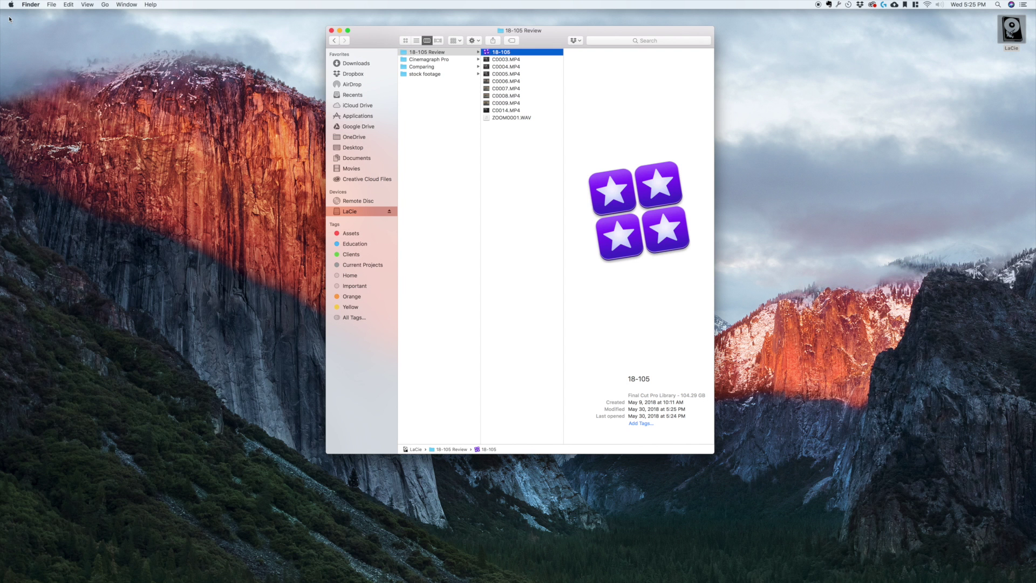
pyautogui.click(512, 159)
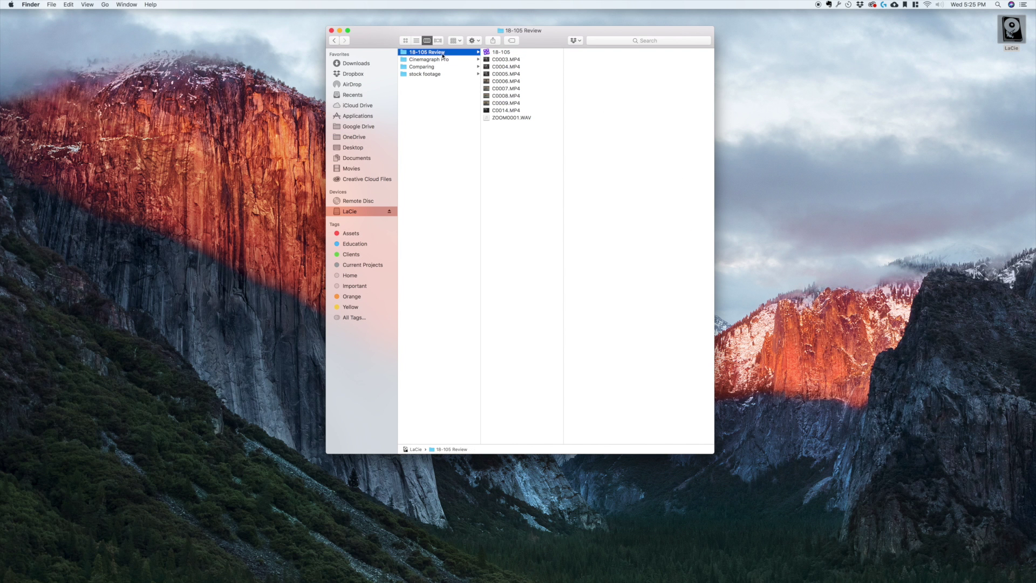
pyautogui.click(501, 52)
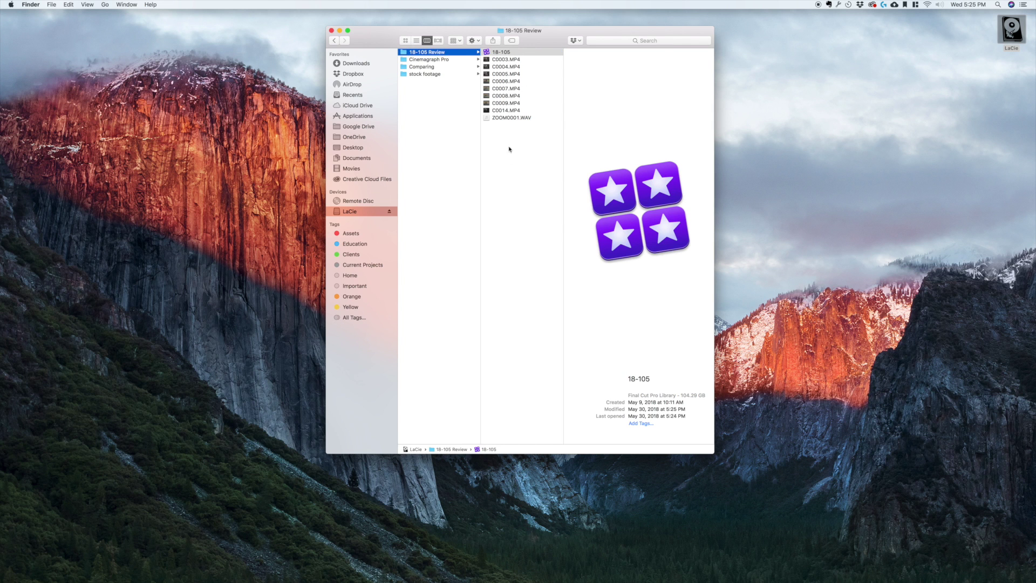
pyautogui.moveTo(506, 131); pyautogui.dragTo(502, 65)
pyautogui.click(505, 168)
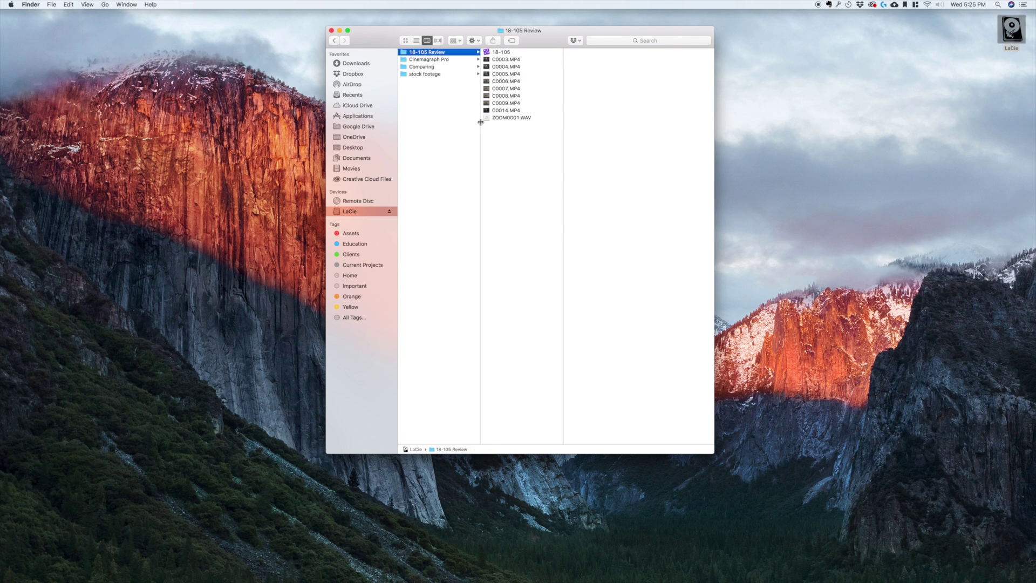
pyautogui.rightClick(417, 54)
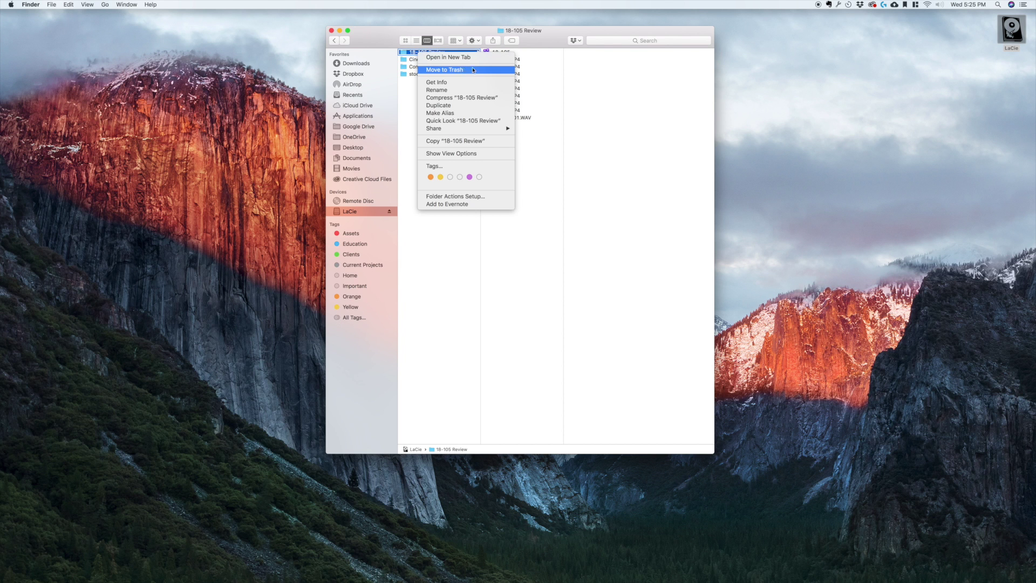
# - Preview clips C0009, C0008, C0007, C0006 and C0014 in the 18-105 Review folder
pyautogui.press('Escape')
pyautogui.click(503, 103)
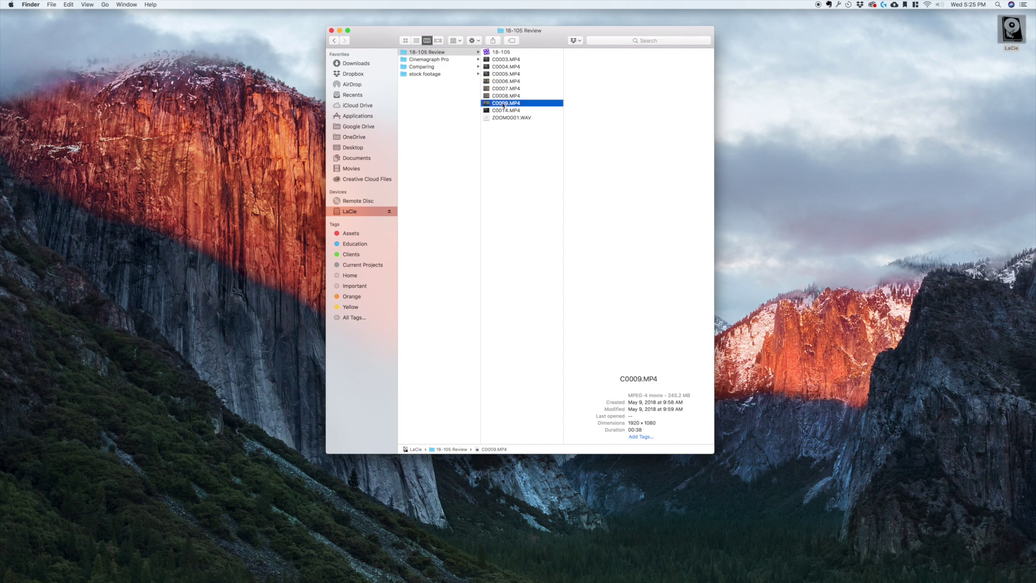
pyautogui.click(503, 96)
pyautogui.click(504, 90)
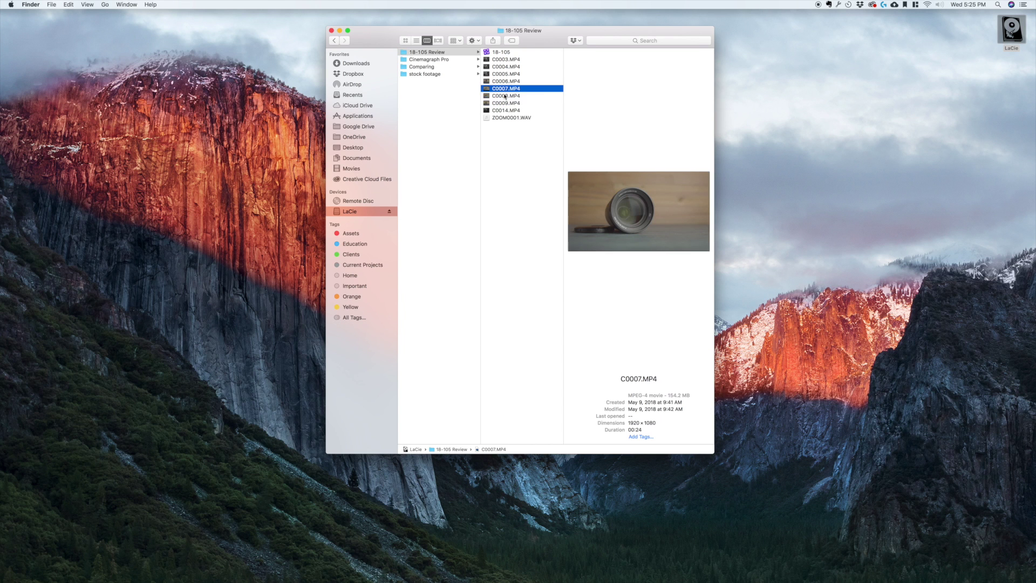
pyautogui.moveTo(645, 213)
pyautogui.click(503, 82)
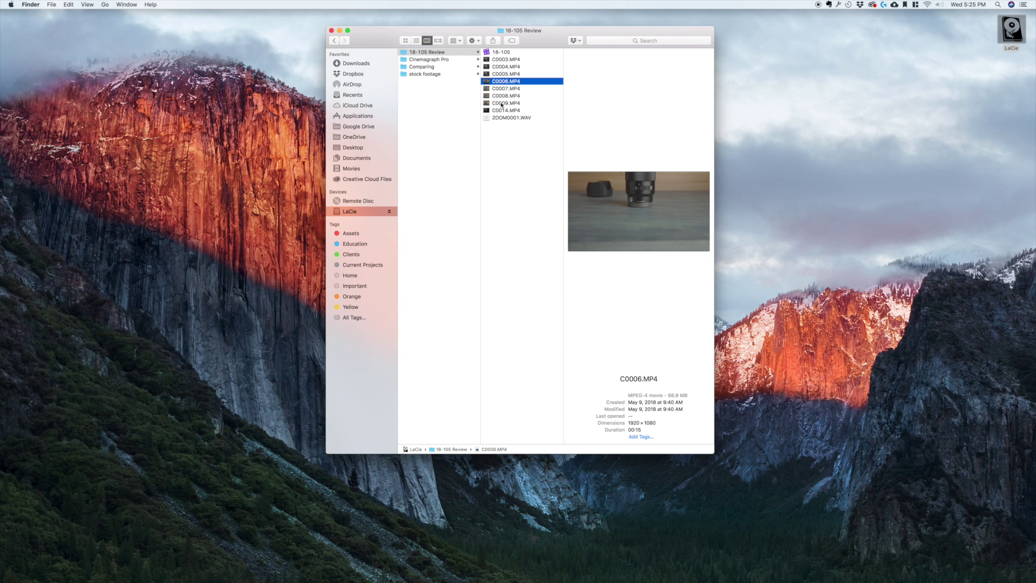
pyautogui.click(502, 110)
# - Select keeper clips C0006 through C0009 and drag them toward stock footage
pyautogui.click(501, 103)
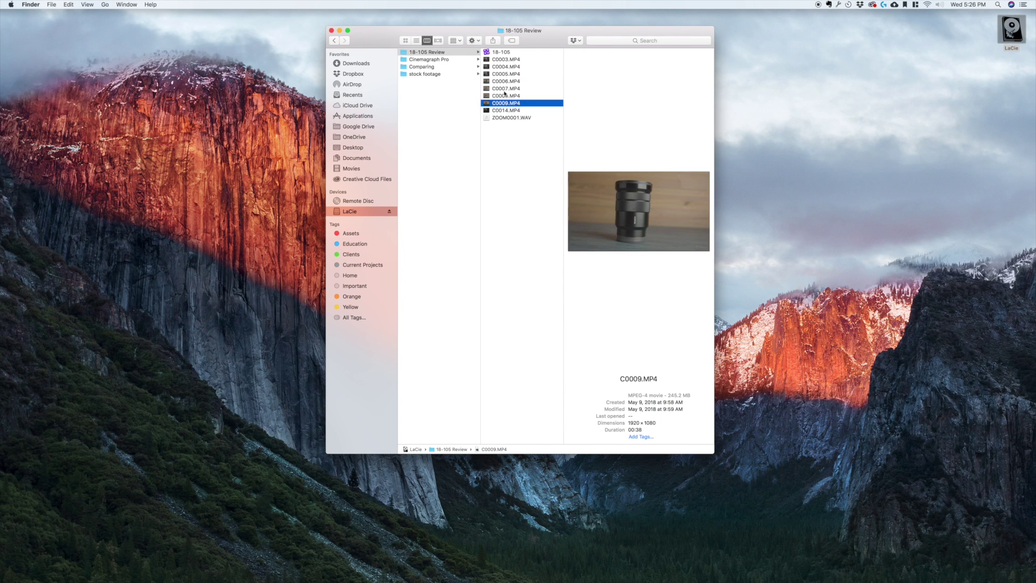
pyautogui.click(507, 82)
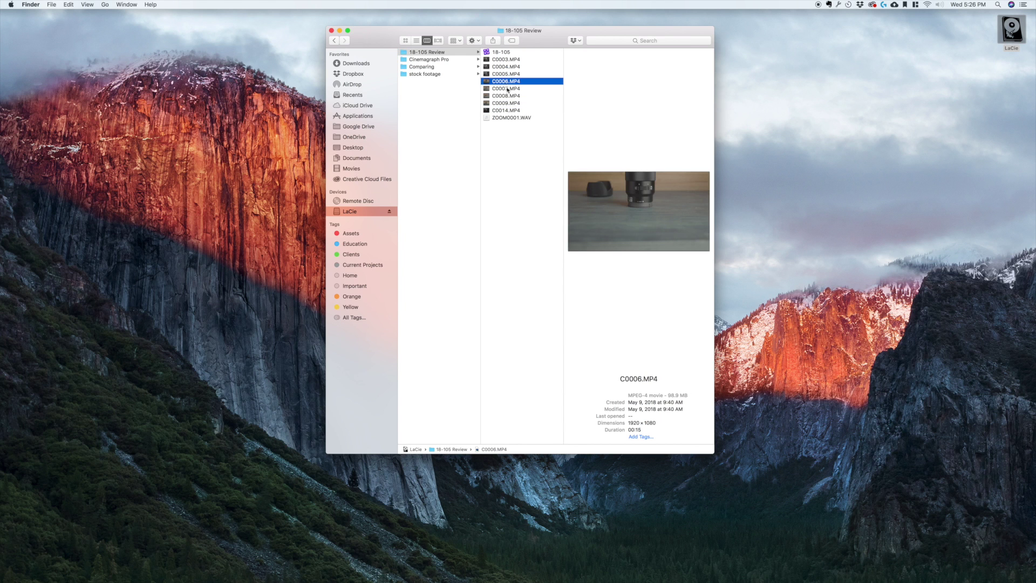
pyautogui.keyDown('shift'); pyautogui.click(507, 104); pyautogui.keyUp('shift')
pyautogui.moveTo(506, 104)
pyautogui.mouseDown()
pyautogui.moveTo(432, 81)
pyautogui.moveTo(430, 57)
pyautogui.moveTo(477, 54)
pyautogui.moveTo(486, 86)
pyautogui.moveTo(516, 115)
pyautogui.mouseUp()
# - Select clips C0006 through C0009 and start Rename Finder Items on them
pyautogui.click(507, 81)
pyautogui.click(510, 103)
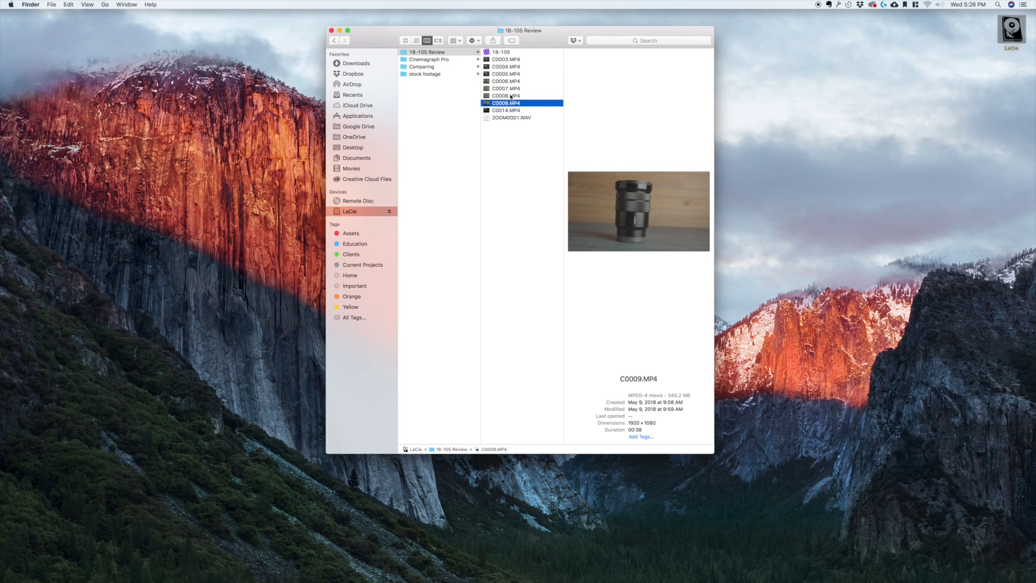
pyautogui.keyDown('shift'); pyautogui.click(509, 81); pyautogui.keyUp('shift')
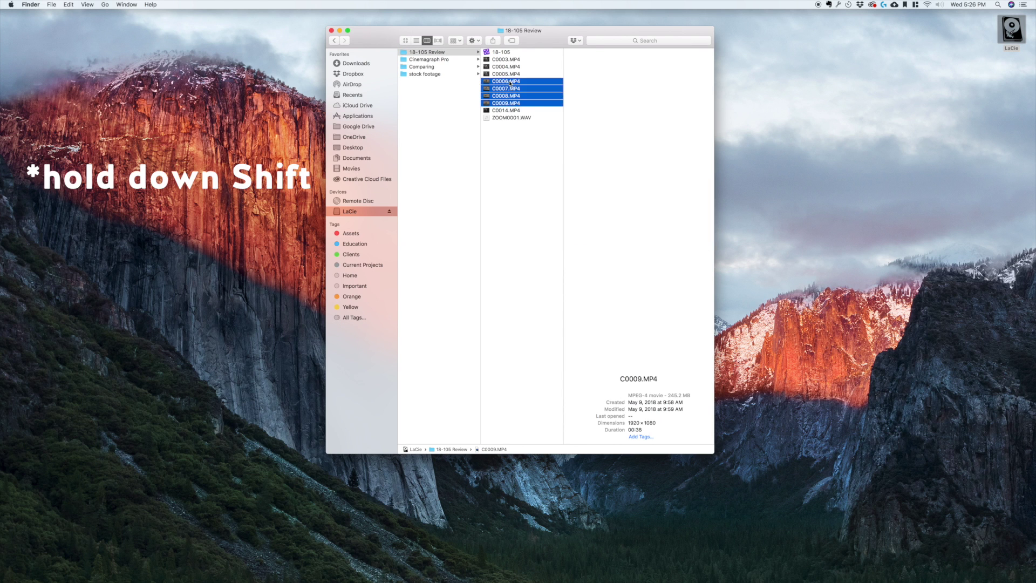
pyautogui.rightClick(511, 88)
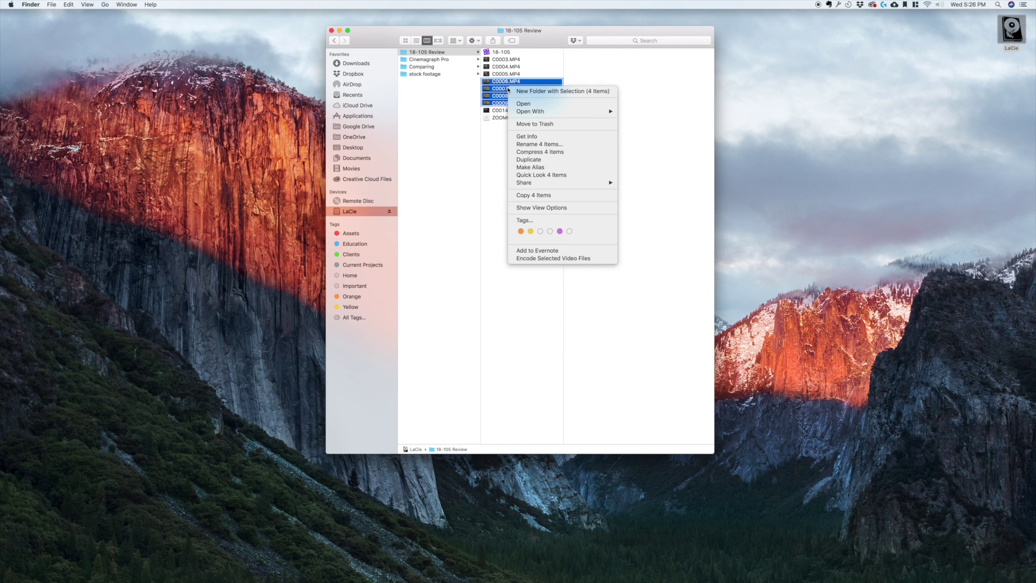
pyautogui.click(548, 144)
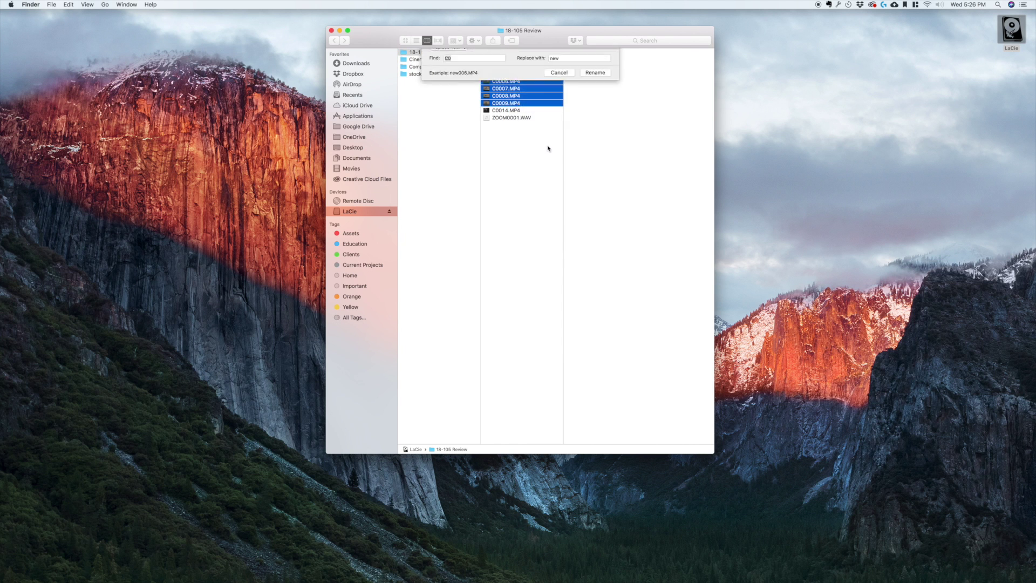
# - Replace C0 with sony18-105 in the four names, then drag them toward stock footage
pyautogui.click(472, 79)
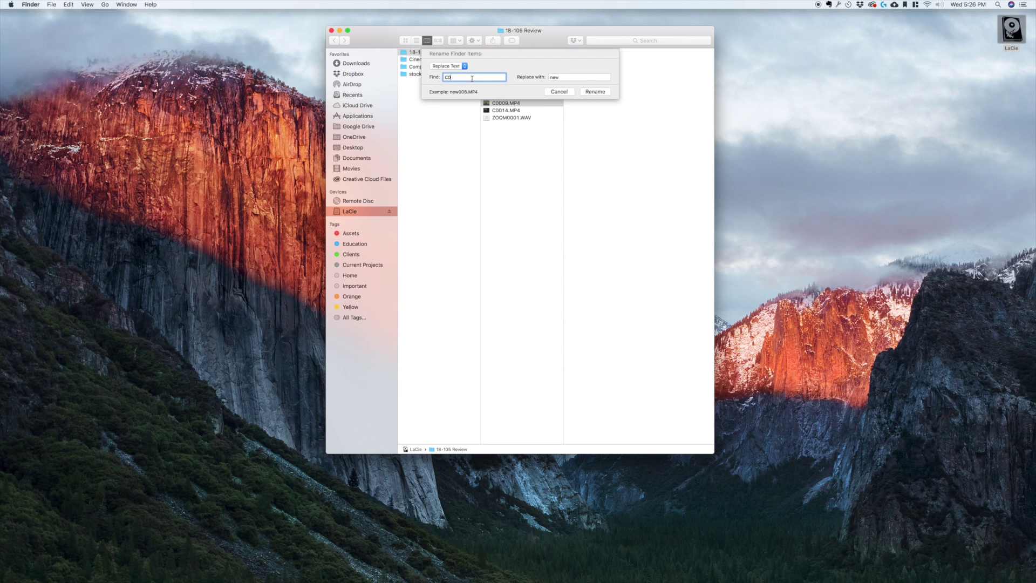
pyautogui.press('Tab')
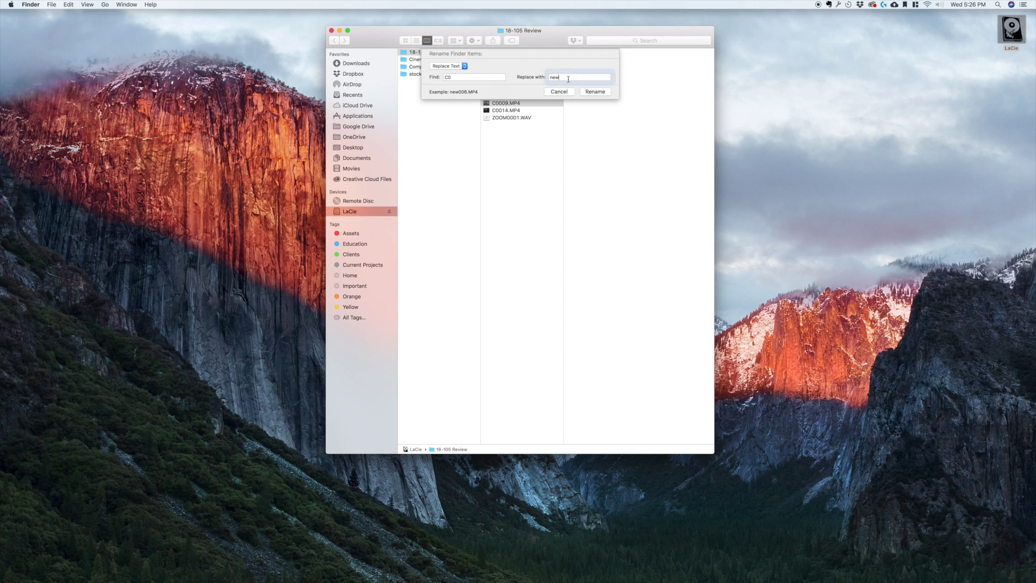
pyautogui.write('sony1')
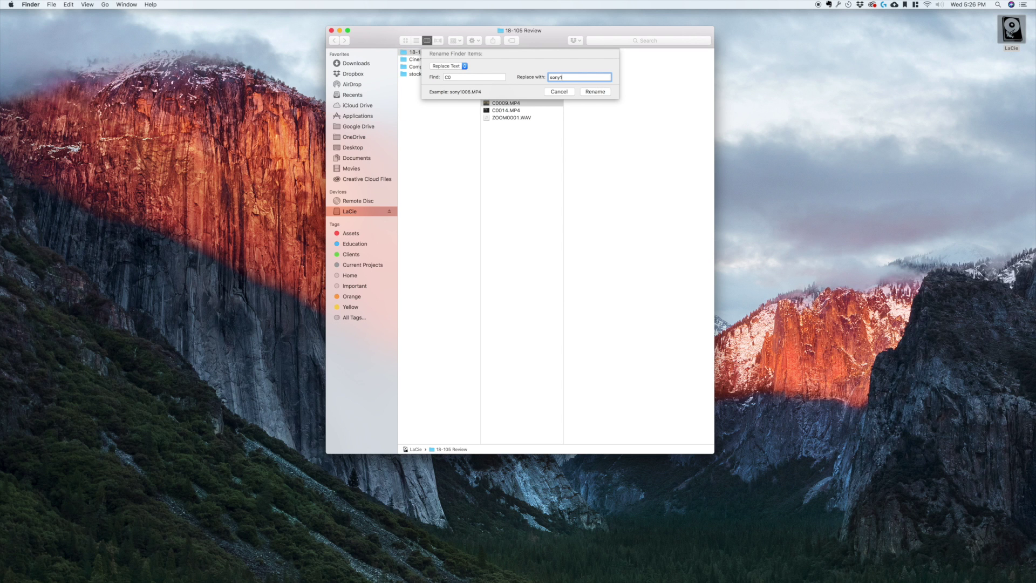
pyautogui.write('98-105')
pyautogui.click(599, 91)
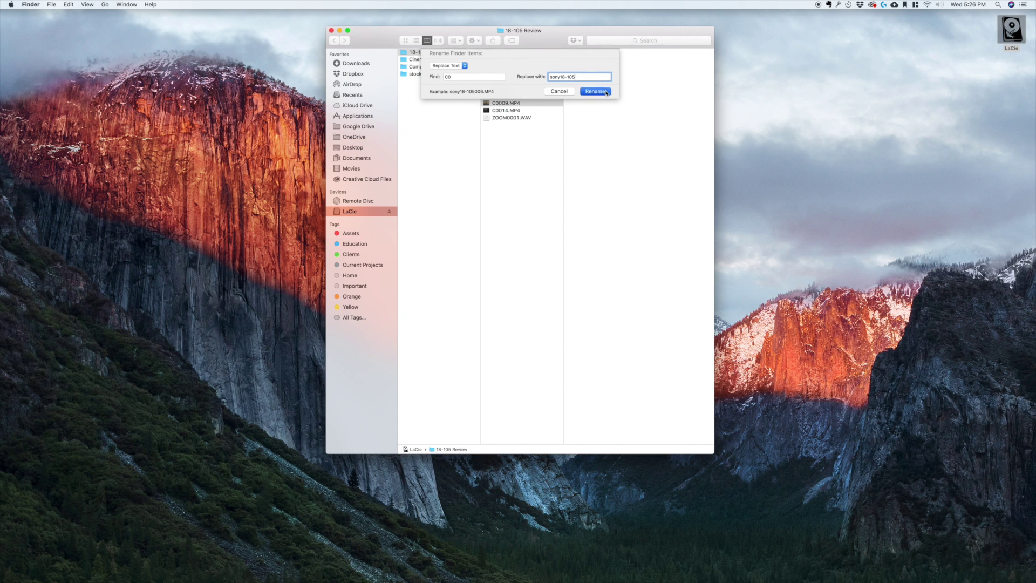
pyautogui.moveTo(523, 107)
pyautogui.mouseDown()
pyautogui.moveTo(410, 61)
pyautogui.moveTo(455, 96)
pyautogui.moveTo(507, 98)
pyautogui.mouseUp()
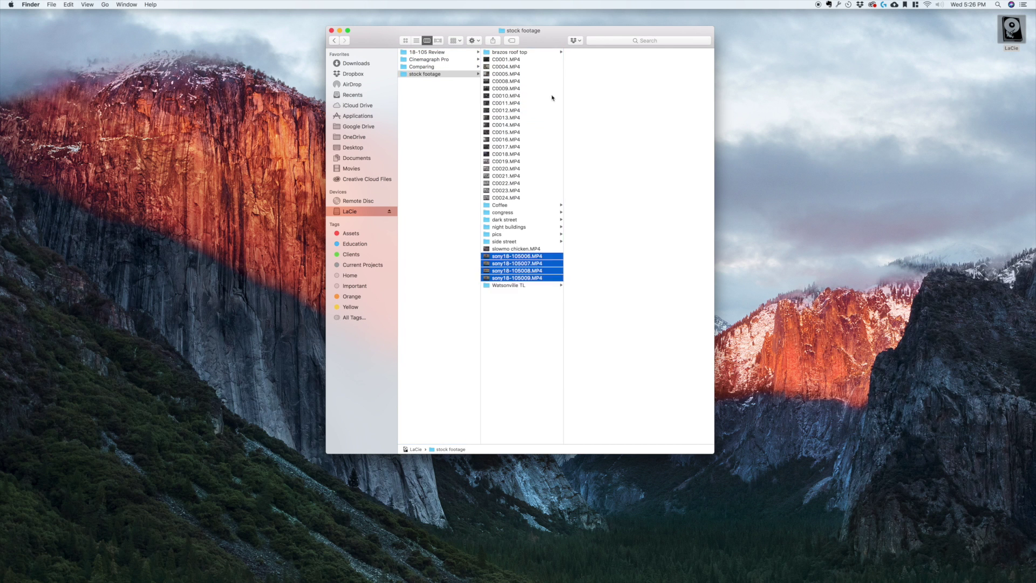
# - Open stock footage, then return to 18-105 Review and preview C0003, C0004 and C0014
pyautogui.click(529, 327)
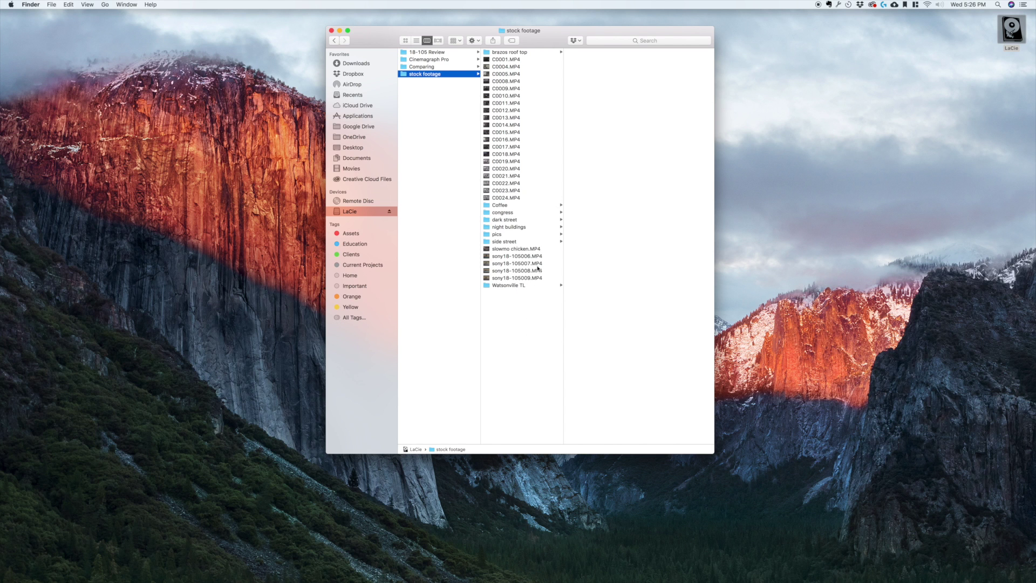
pyautogui.click(429, 52)
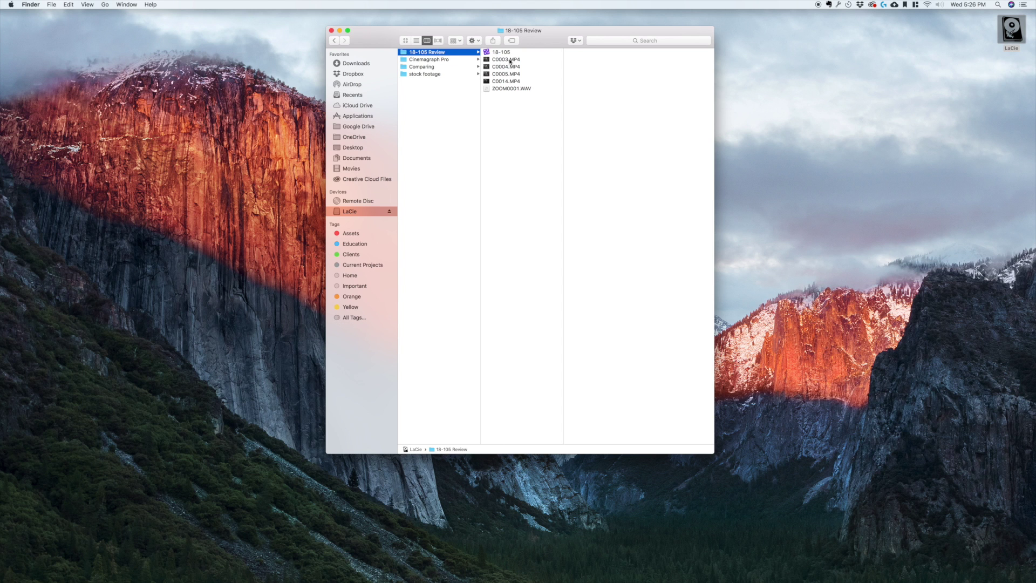
pyautogui.click(510, 61)
pyautogui.click(509, 66)
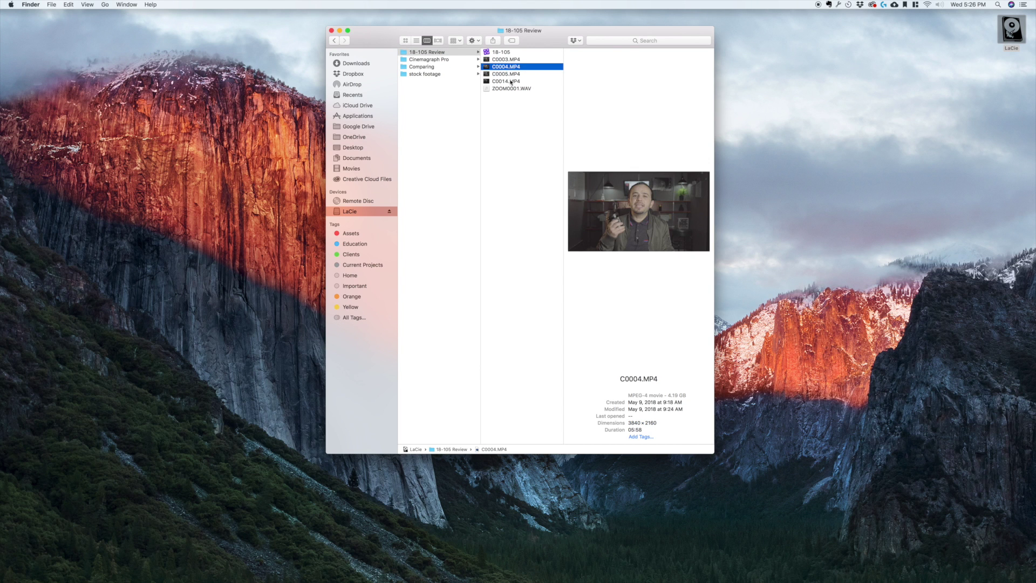
pyautogui.click(509, 81)
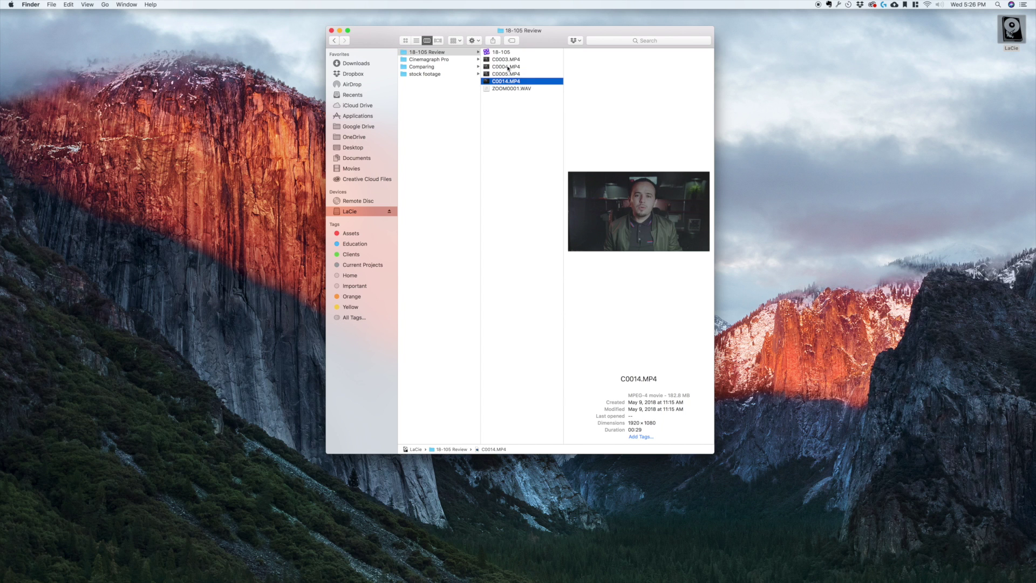
# - Inspect the 18-105 library inside 18-105 Review, then move the 18-105 Review folder to the Trash
pyautogui.rightClick(421, 52)
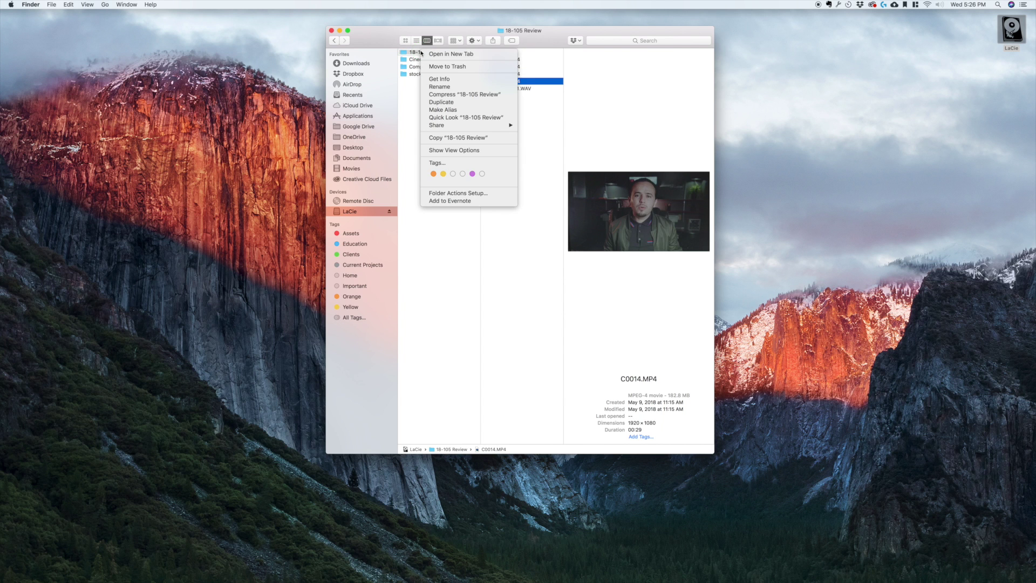
pyautogui.click(444, 67)
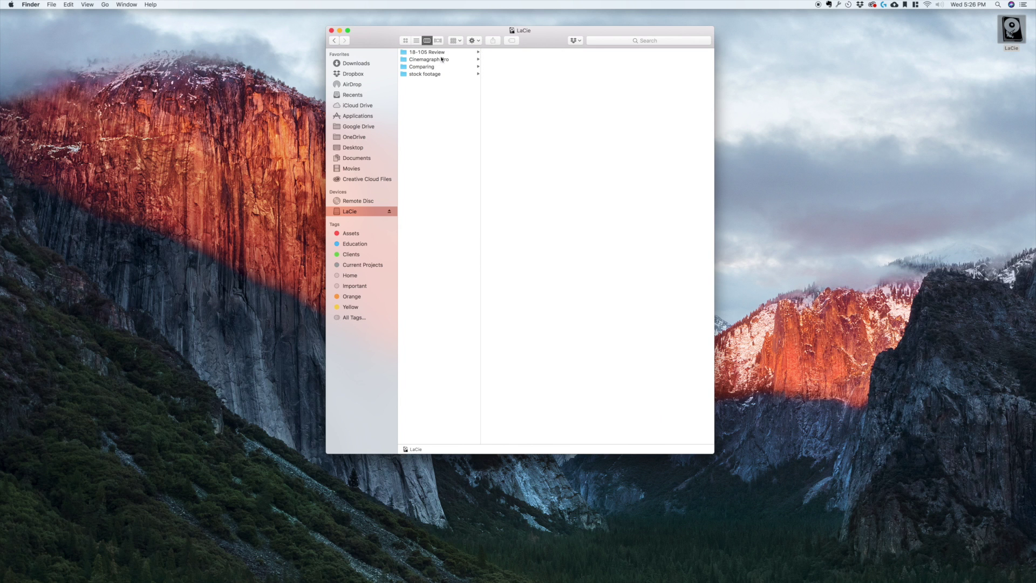
pyautogui.click(442, 52)
pyautogui.click(505, 52)
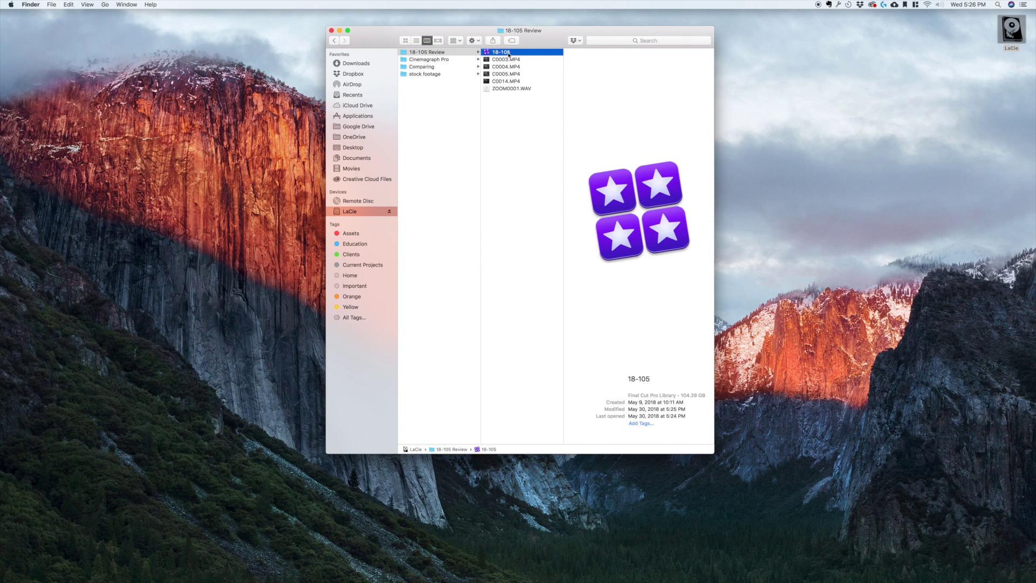
pyautogui.click(429, 52)
pyautogui.rightClick(426, 53)
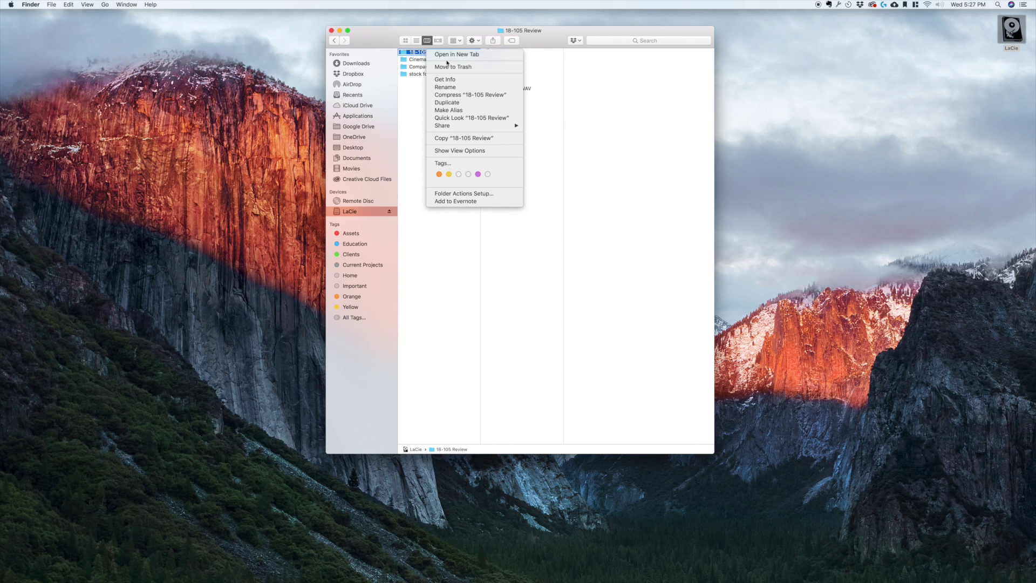
pyautogui.click(447, 66)
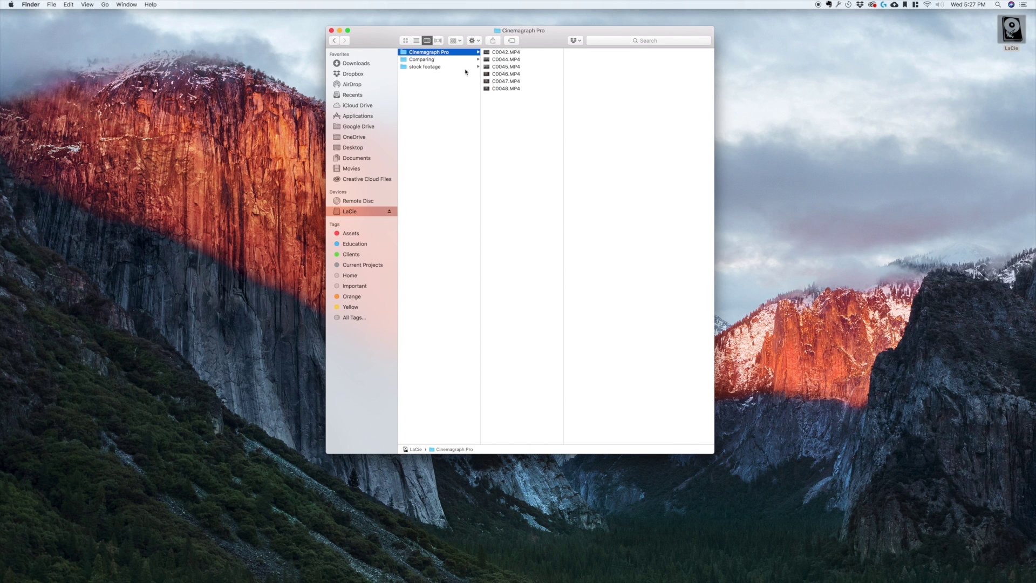
# - Open stock footage and preview sony18-105007.MP4 and sony18-105008.MP4
pyautogui.click(425, 67)
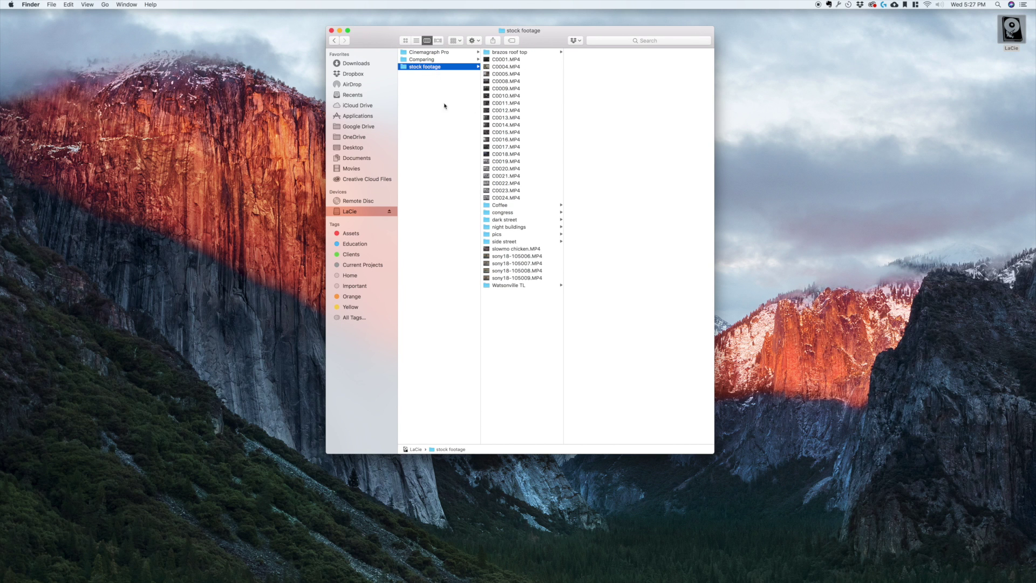
pyautogui.click(521, 263)
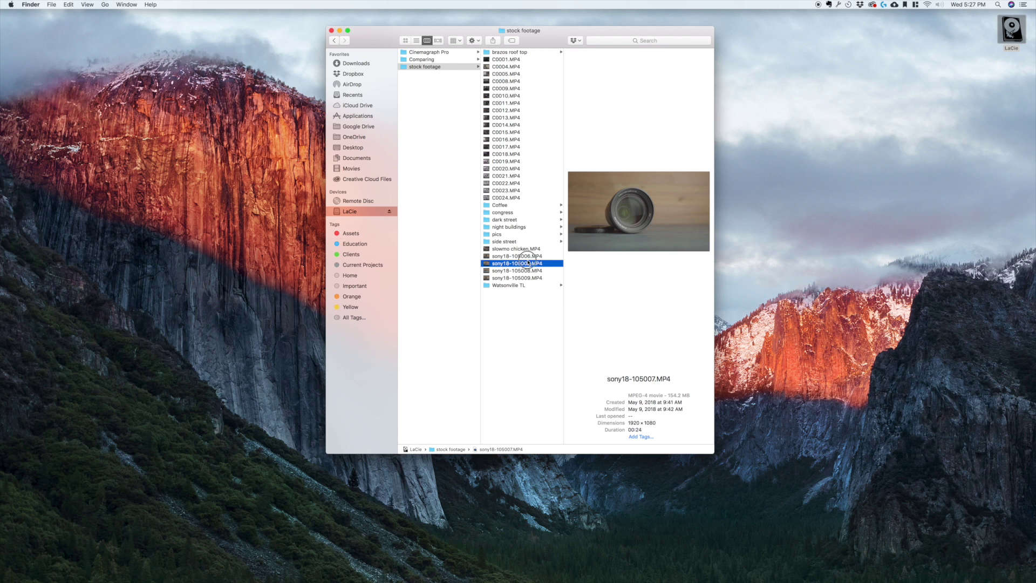
pyautogui.click(536, 269)
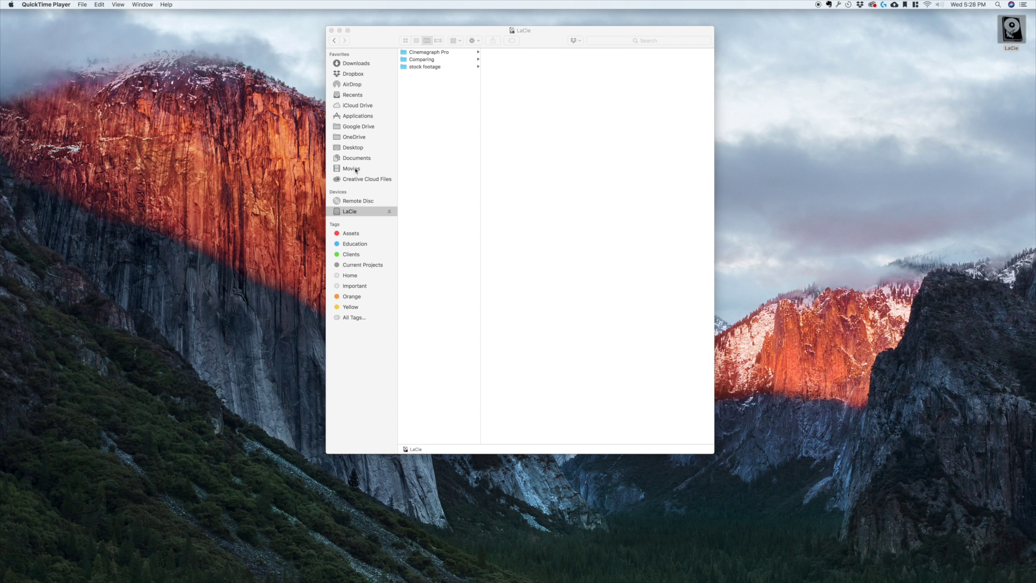
# - Open Movies > Final Cut Backups and bring up actions for the Comparing Sony's Picture Profiles Outdoors folder
pyautogui.click(355, 170)
pyautogui.click(356, 169)
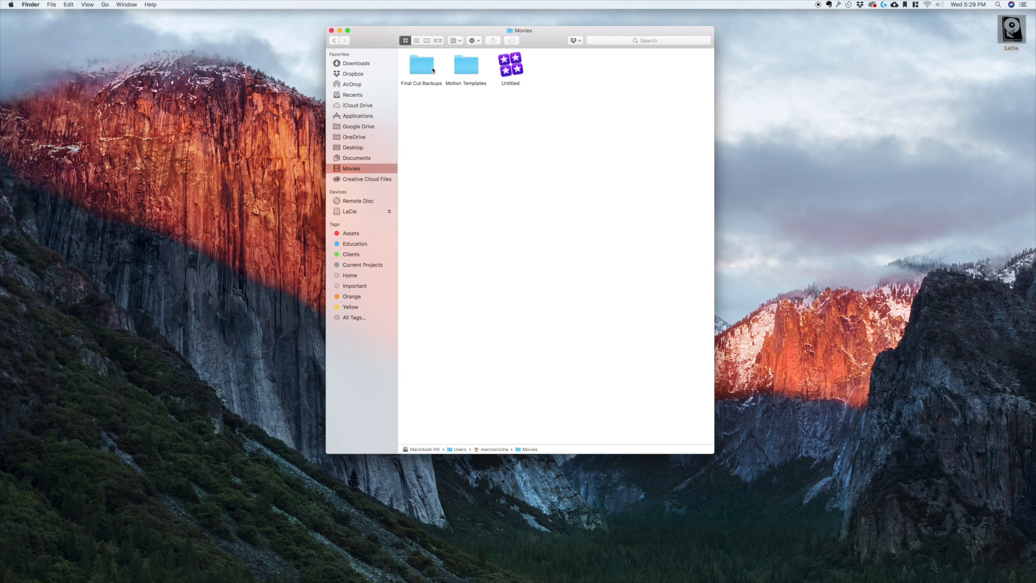
pyautogui.click(426, 68)
pyautogui.doubleClick(427, 68)
pyautogui.click(334, 40)
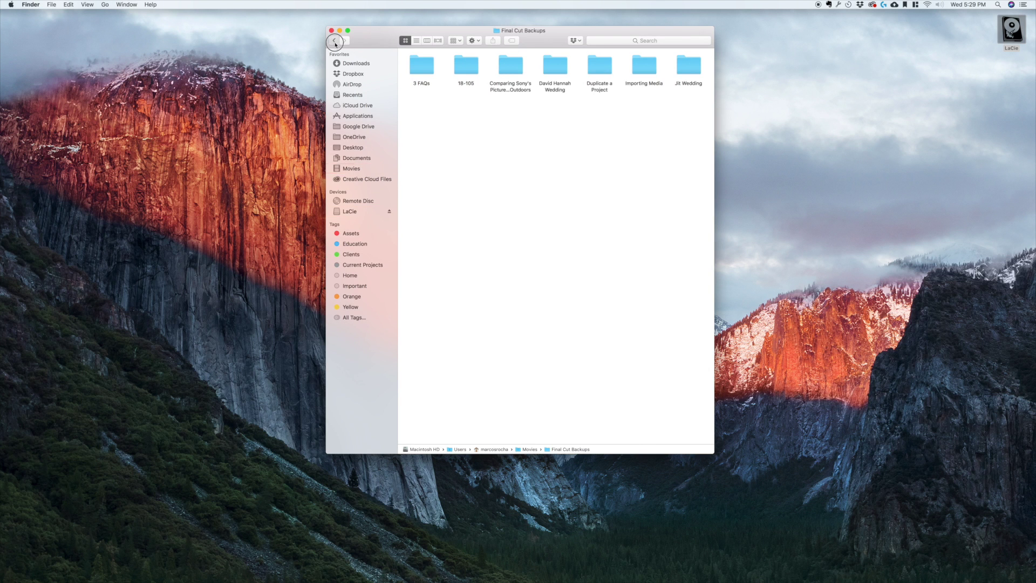
pyautogui.click(511, 67)
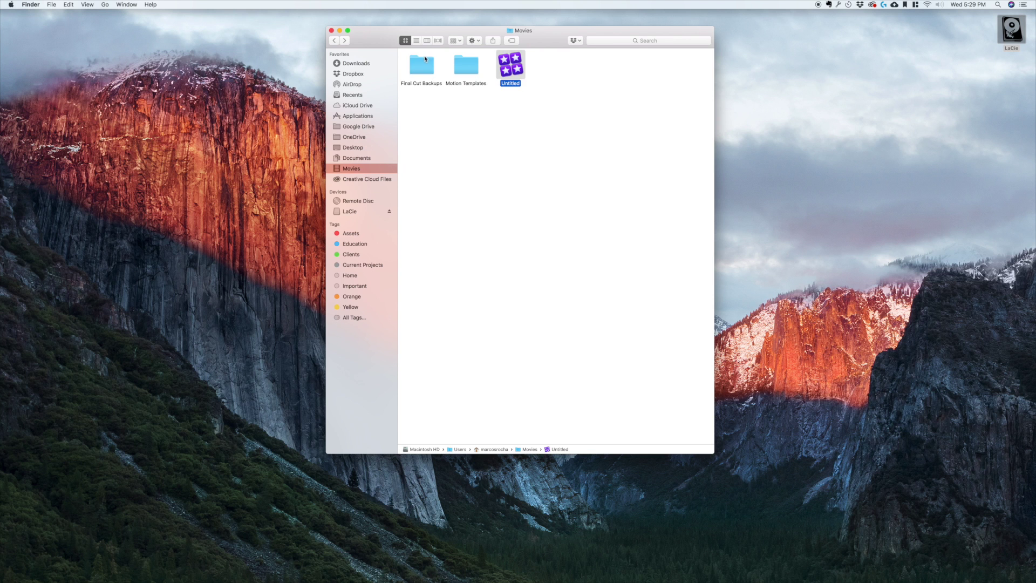
pyautogui.doubleClick(424, 60)
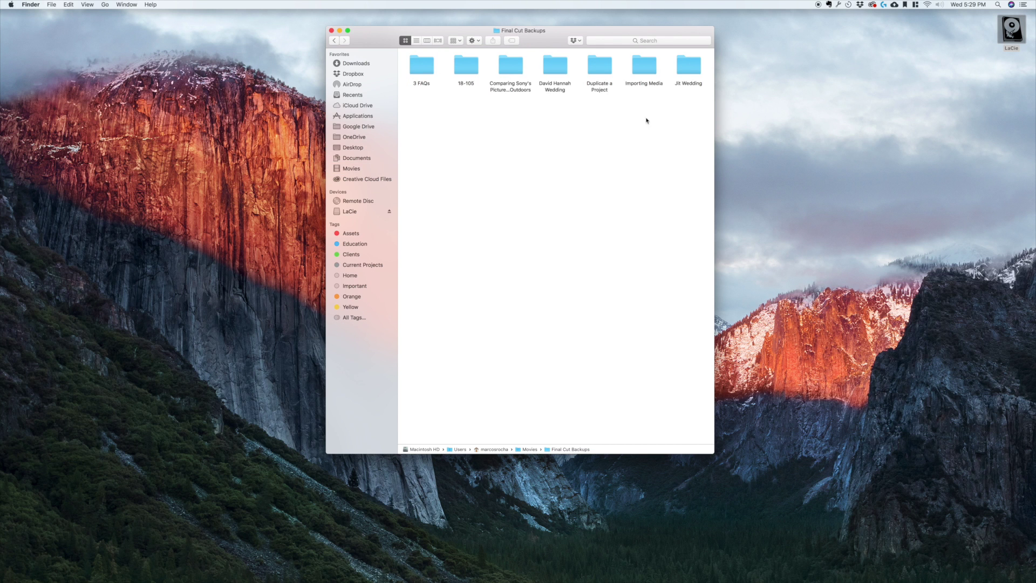
pyautogui.moveTo(678, 122); pyautogui.dragTo(420, 62)
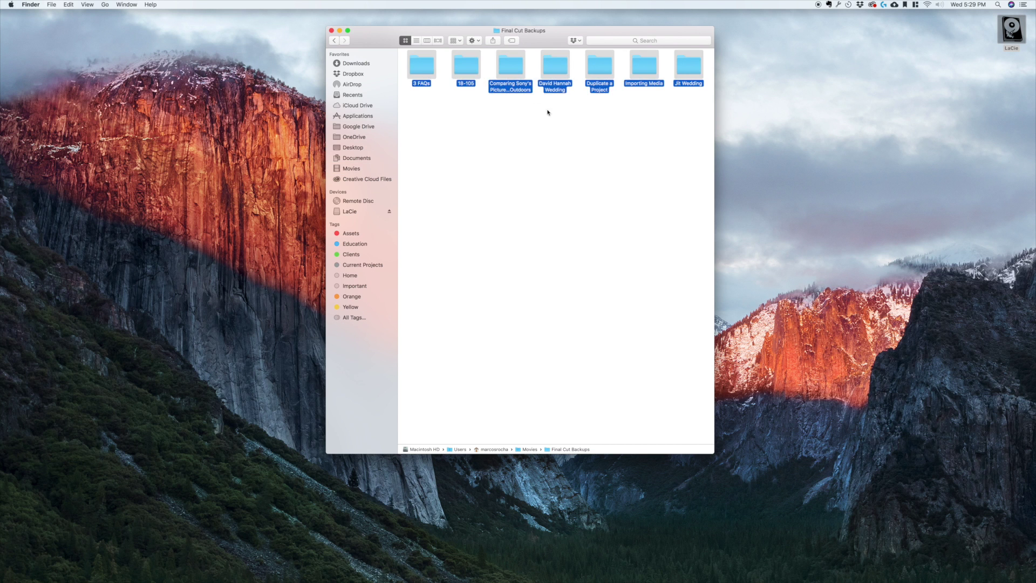
pyautogui.click(578, 144)
pyautogui.rightClick(512, 66)
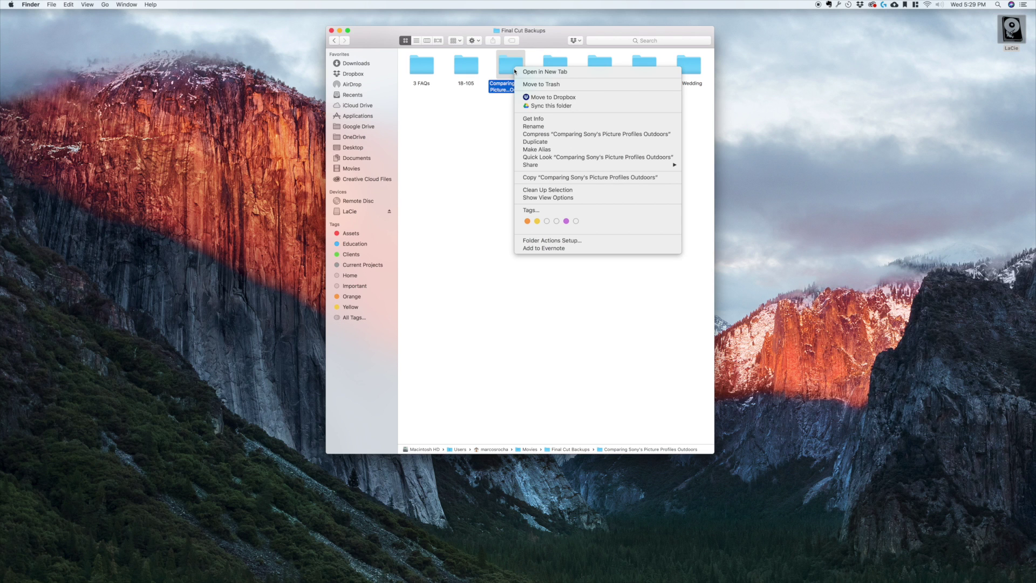
# - Check the Comparing Sony's backup size with Get Info, then trash the 18-105 backup folder
pyautogui.click(548, 119)
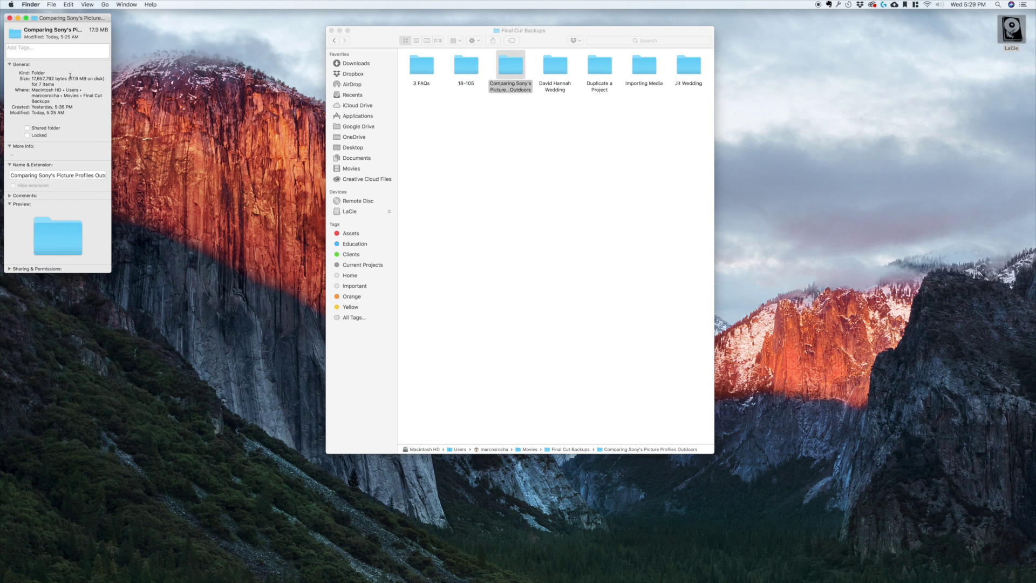
pyautogui.click(10, 17)
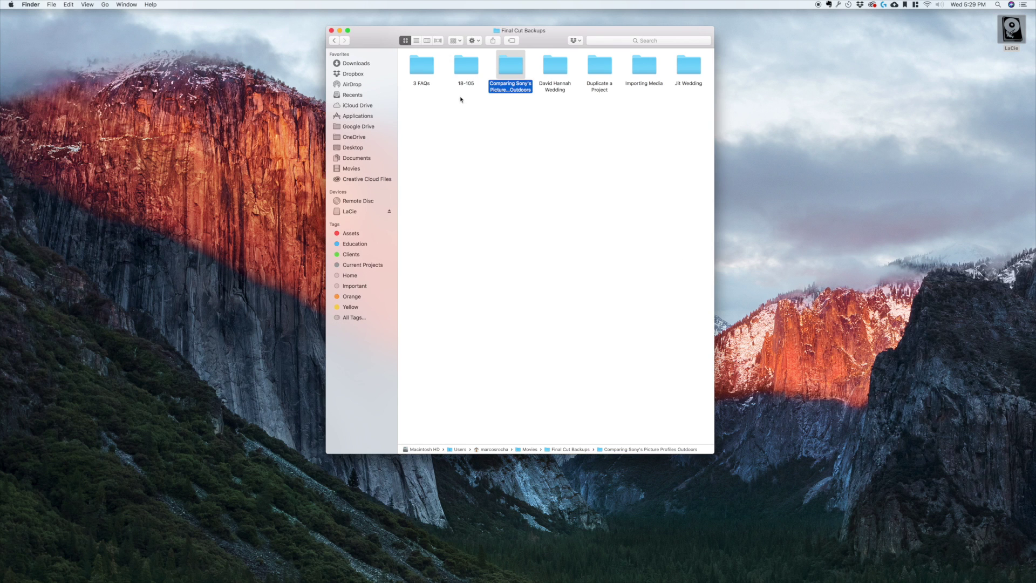
pyautogui.doubleClick(465, 68)
pyautogui.click(334, 40)
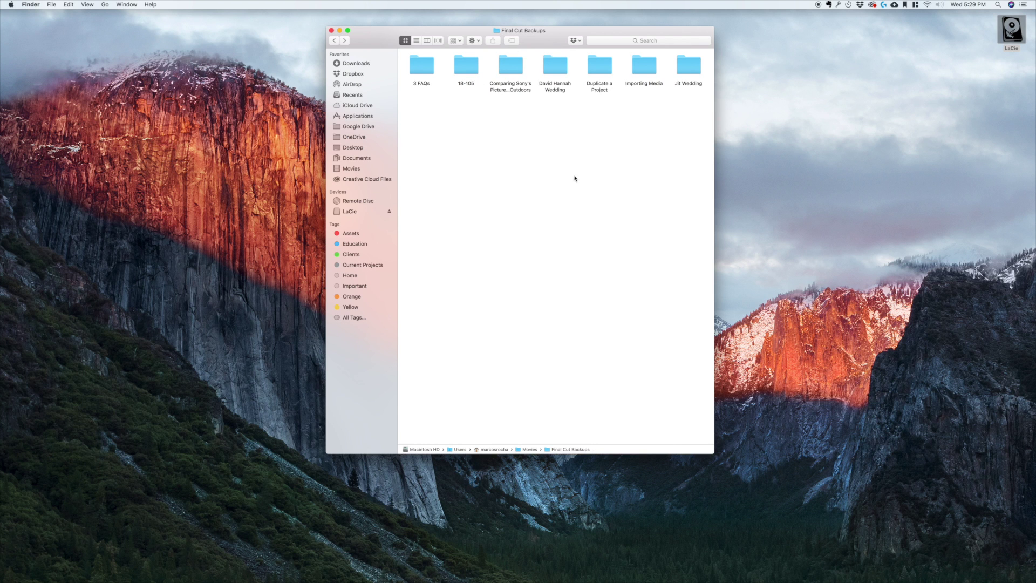
pyautogui.rightClick(455, 66)
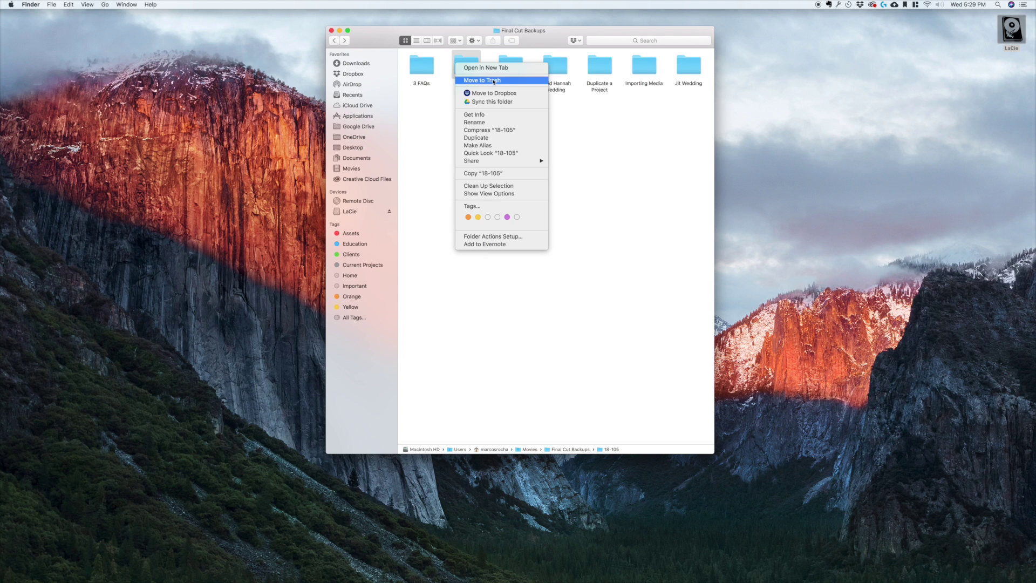
pyautogui.click(491, 83)
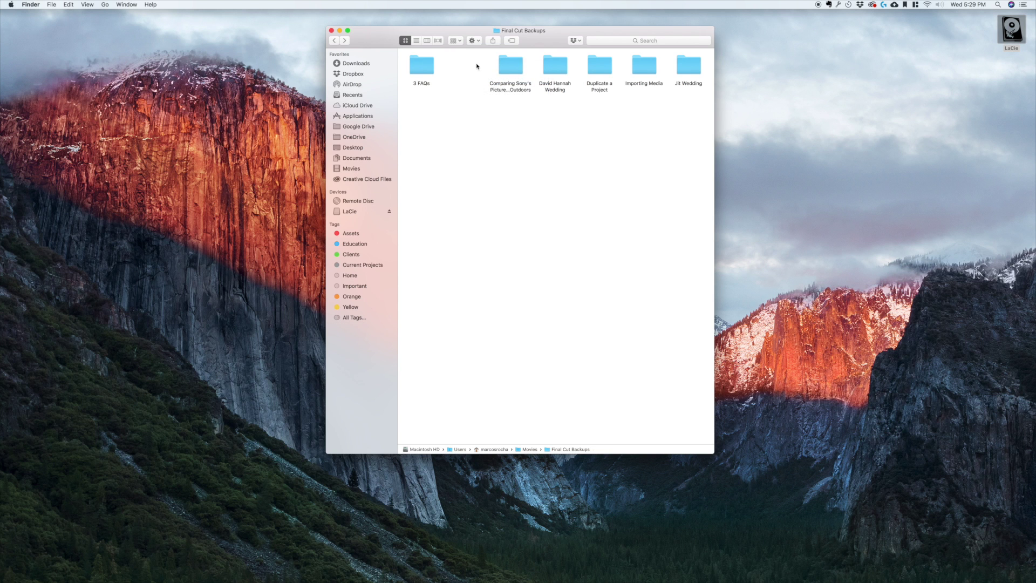